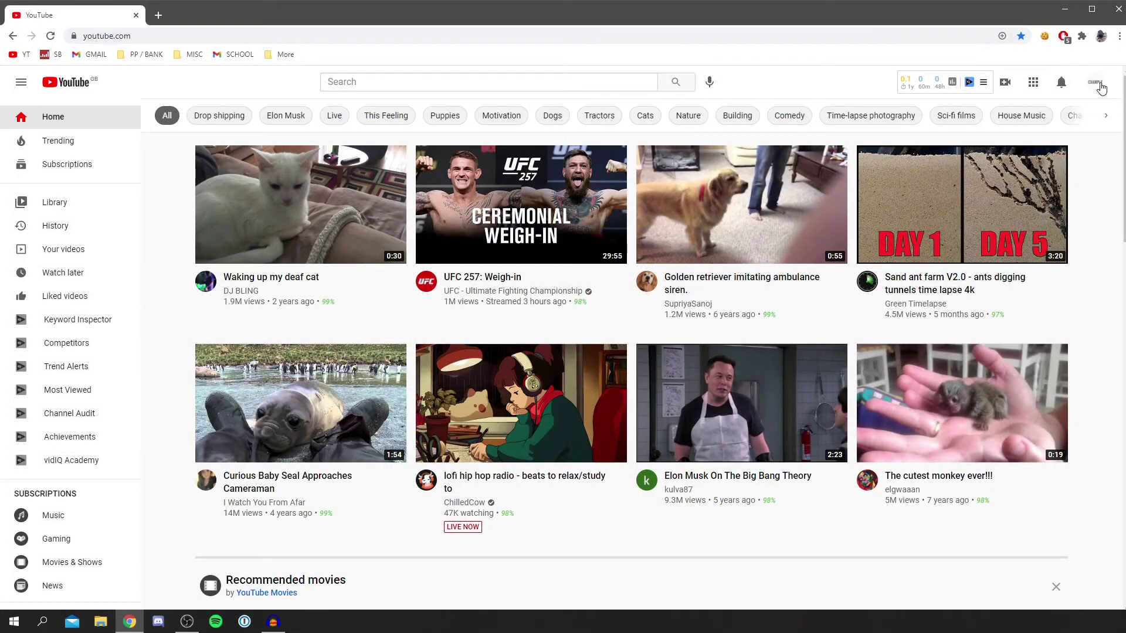
Go from the avatar menu into YouTube Studio, then open and dismiss the account menu on the dashboard.
click(1096, 83)
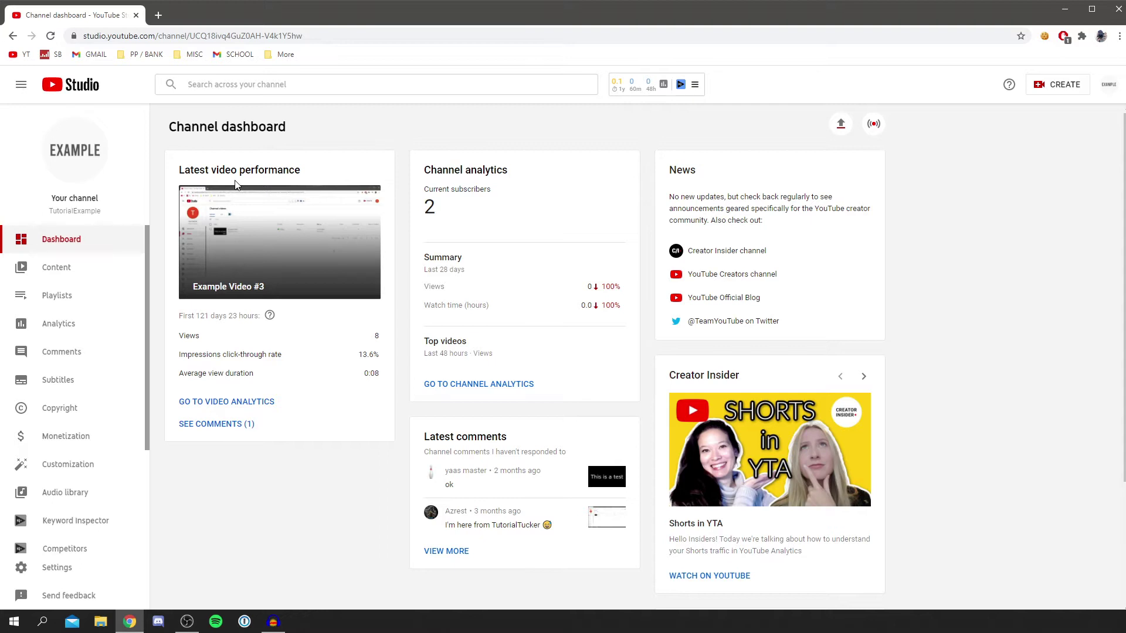
click(1109, 86)
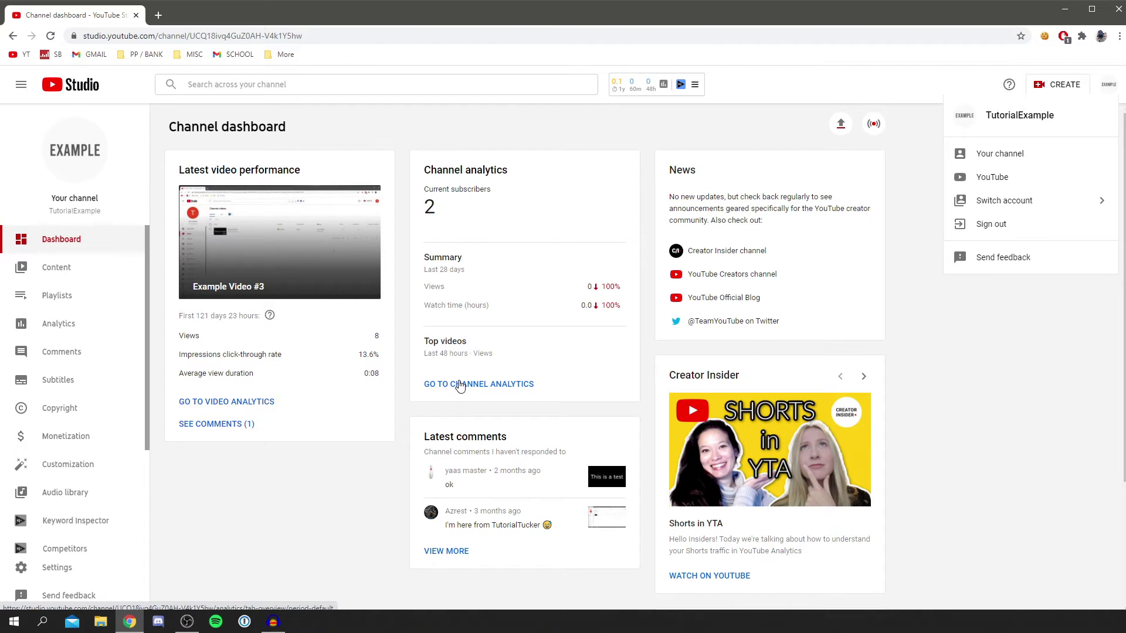
click(265, 517)
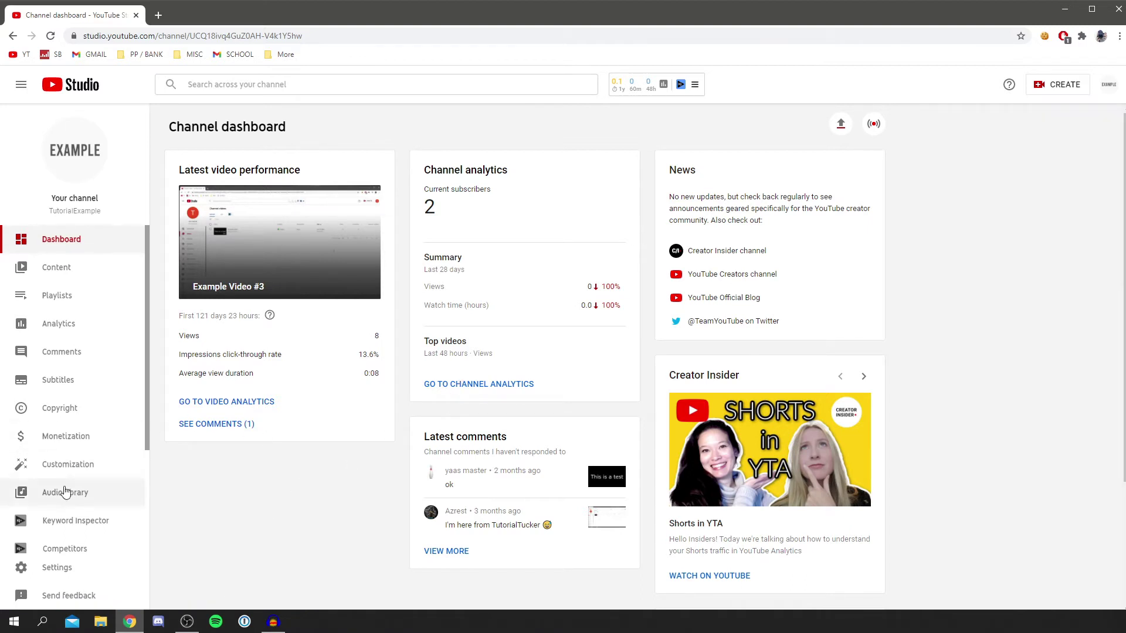
Open Settings > Channel > Advanced settings and scroll down to the remove YouTube content link.
click(74, 569)
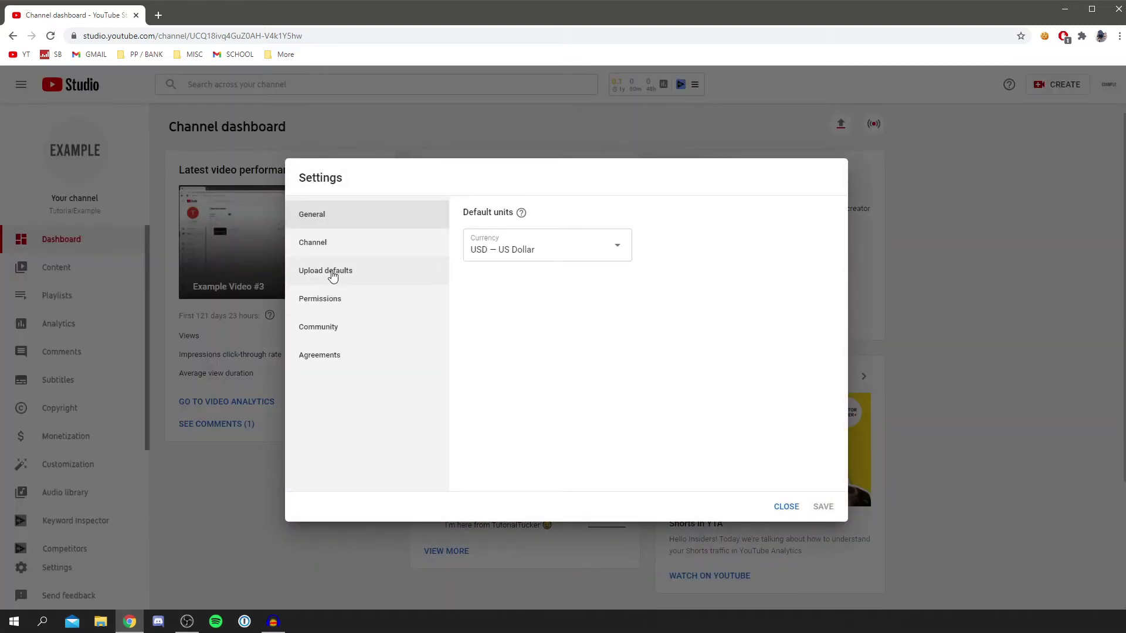
click(345, 243)
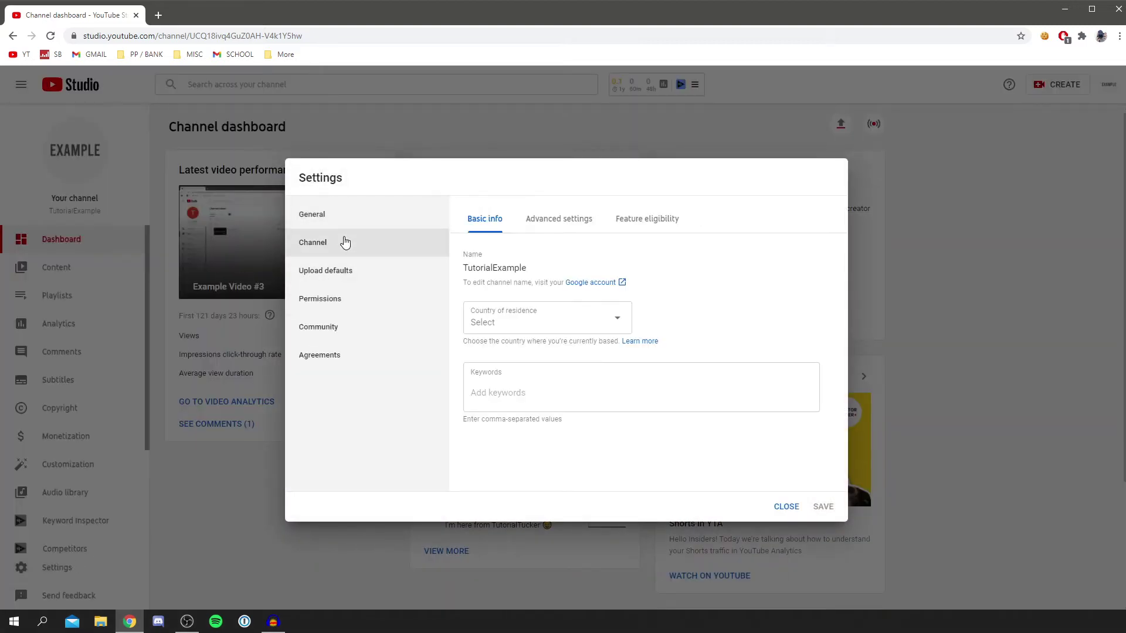
click(552, 231)
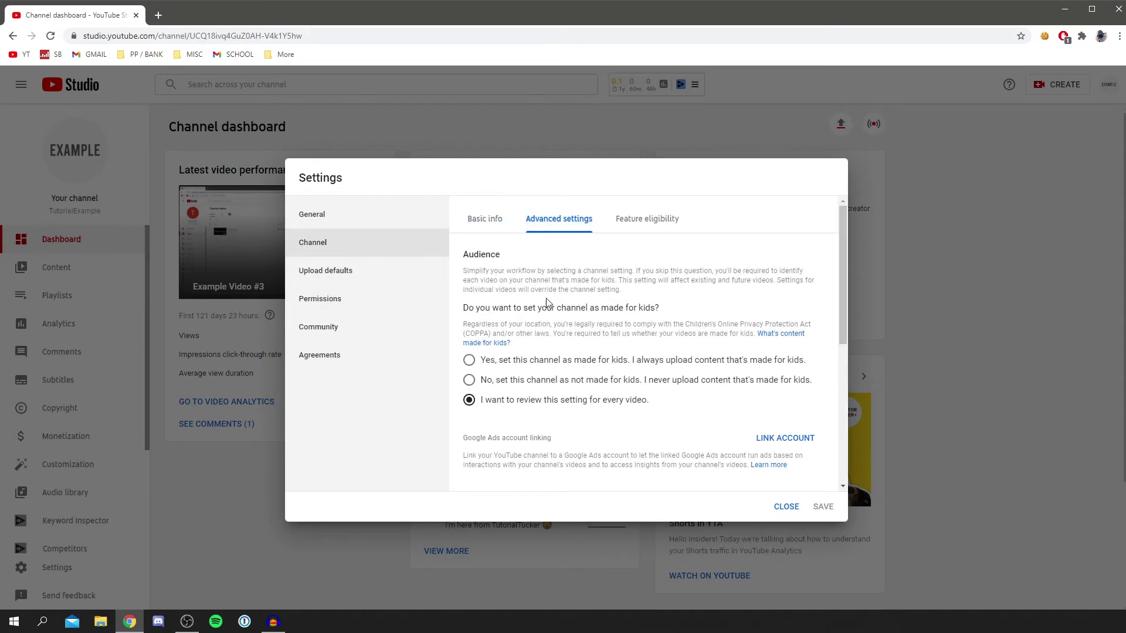
drag(844, 281, 839, 424)
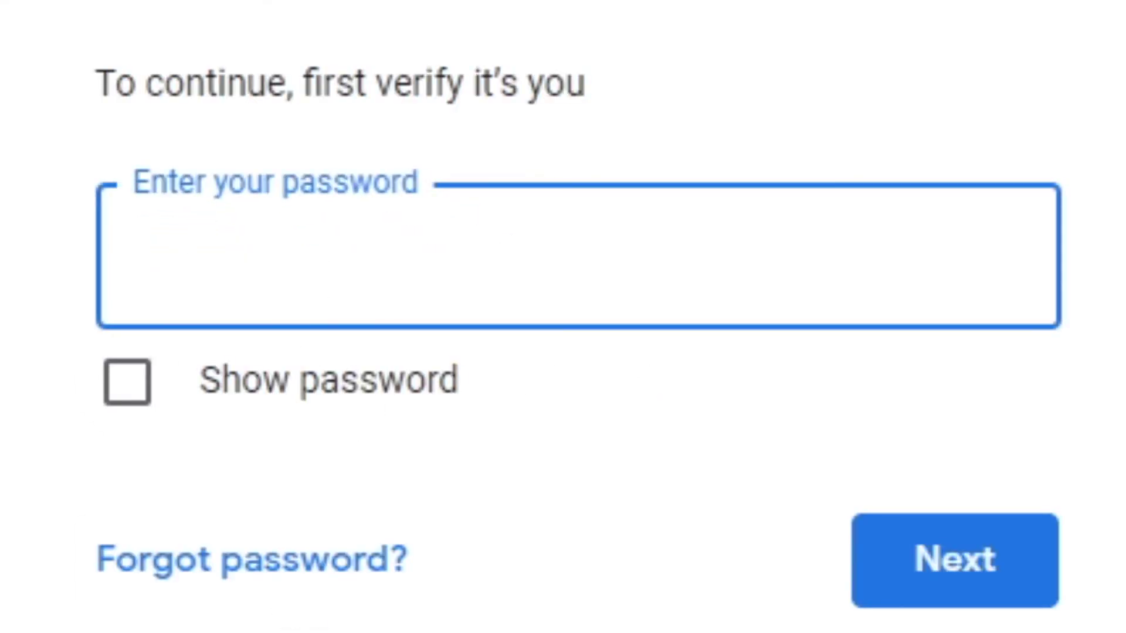
Verify identity by entering the Google account password, correcting a typo before submitting.
text(•••••)
key(BackSpace)
text(••••••••••••)
key(Return)
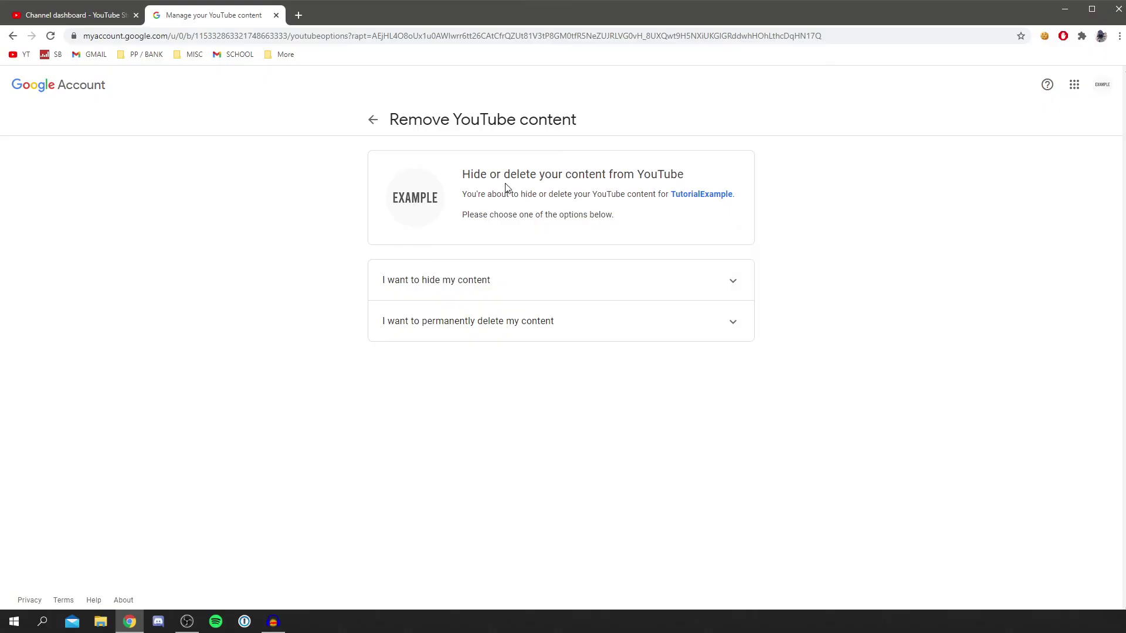
Expand 'I want to hide my content', tick and untick its checkbox, then expand the permanent-delete option.
click(412, 280)
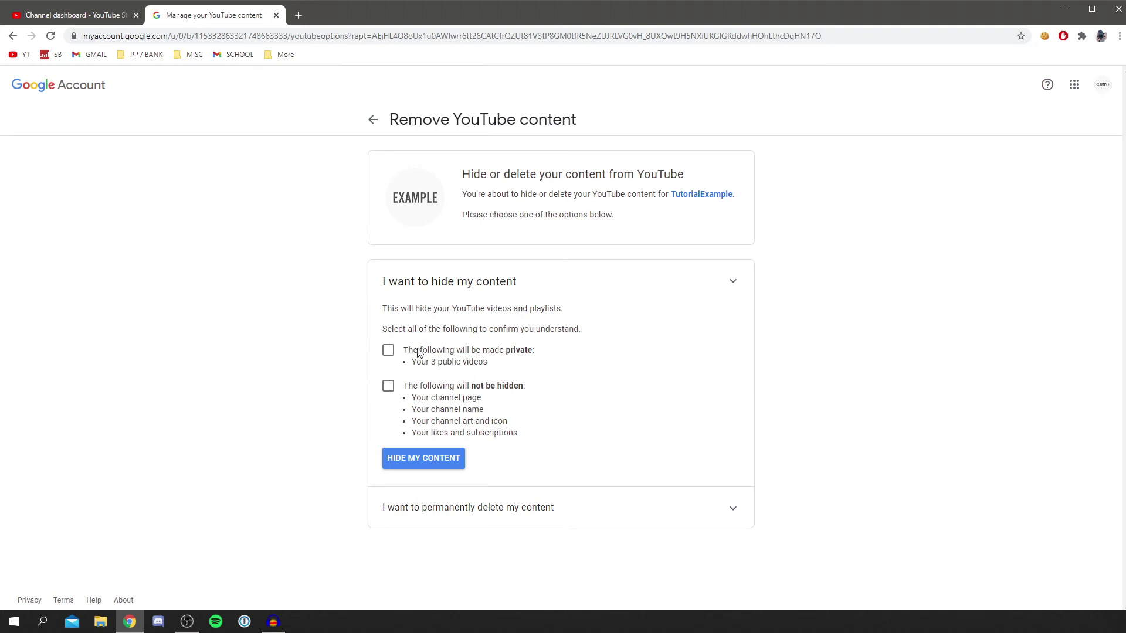
drag(413, 363, 467, 364)
click(463, 366)
click(531, 508)
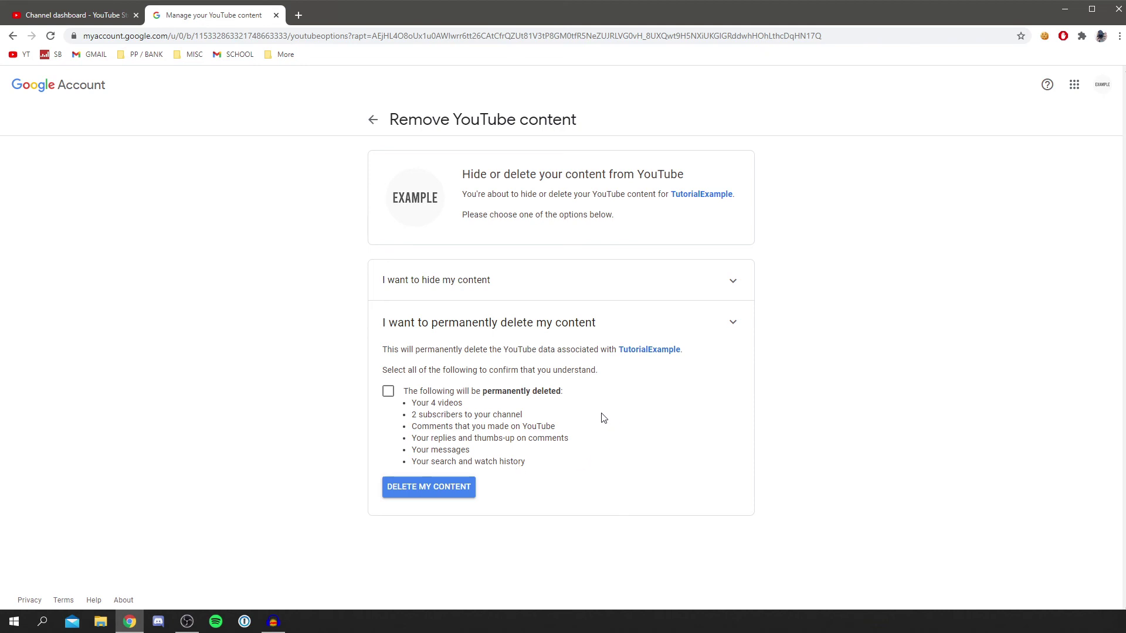
Tick the 'The following will be permanently deleted' confirmation checkbox.
click(446, 396)
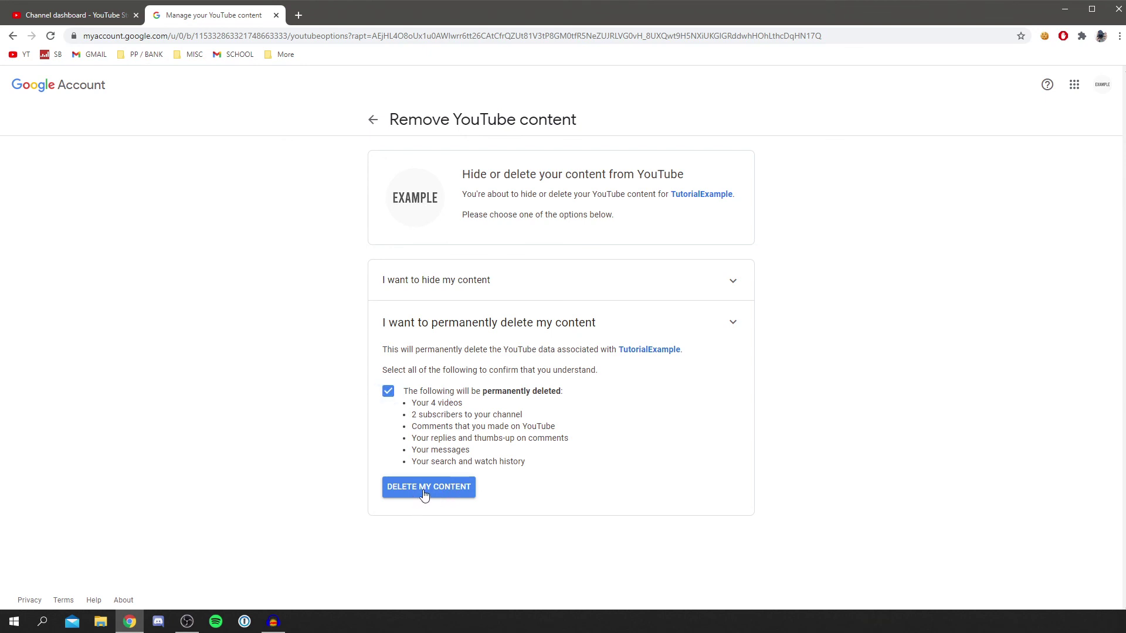